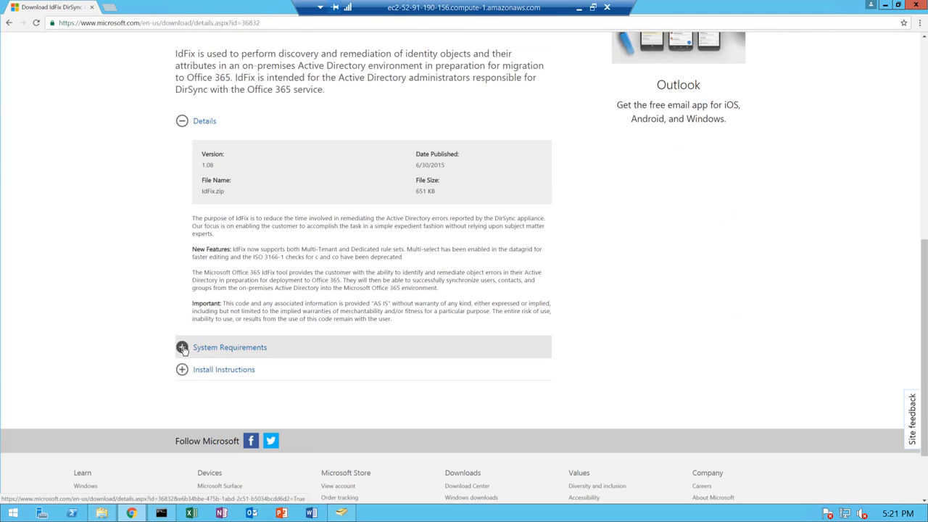
- Read the System Requirements and Install Instructions sections of the IdFix DirSync Error Remediation Tool download page
{"action": "left_click", "coordinate": [182, 348]}
{"action": "scroll", "coordinate": [156, 340], "scroll_direction": "down", "scroll_amount": 3}
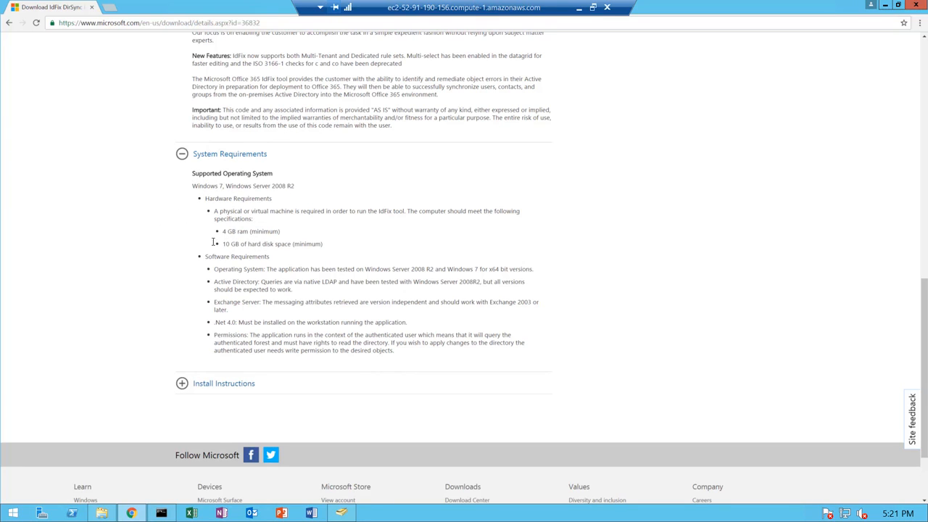
{"action": "left_click", "coordinate": [179, 377]}
{"action": "scroll", "coordinate": [148, 346], "scroll_direction": "down", "scroll_amount": 2}
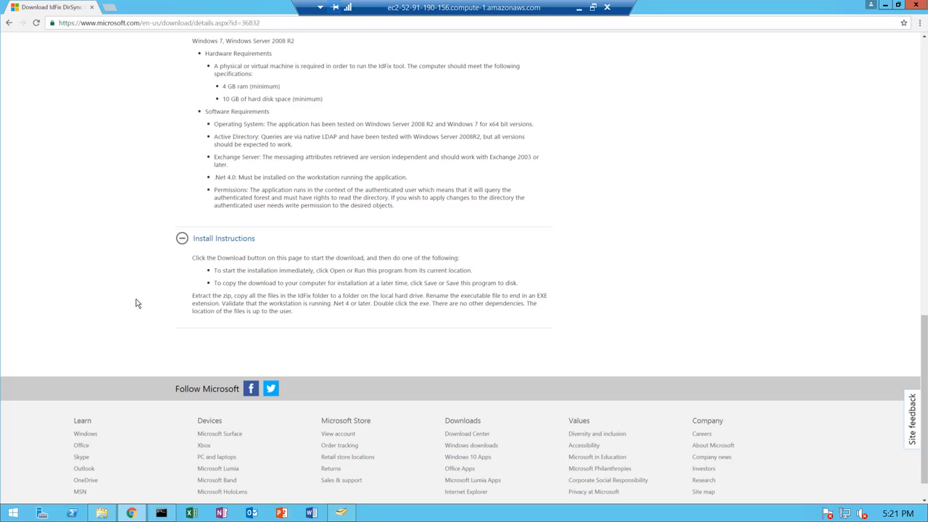
- Download the IdFix DirSync Error Remediation Tool and open the downloaded IdFix.zip archive
{"action": "scroll", "coordinate": [137, 304], "scroll_direction": "up", "scroll_amount": 10}
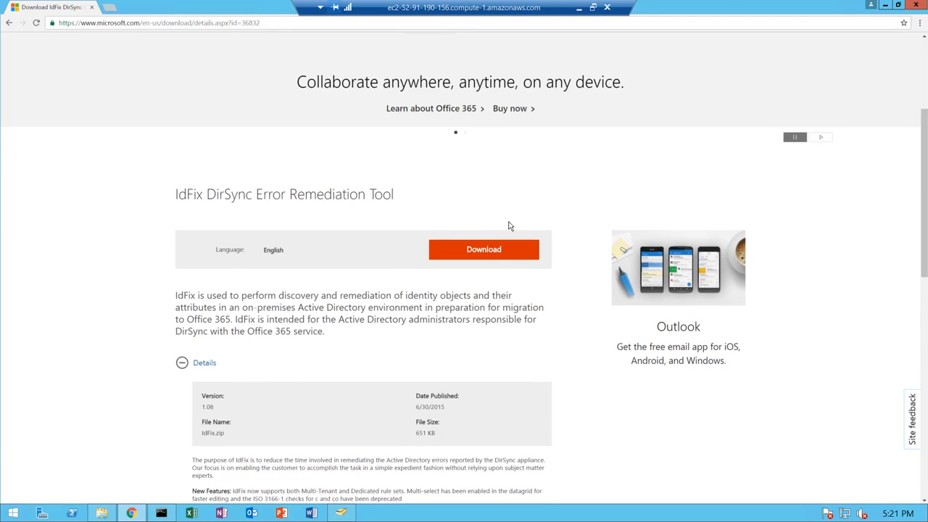
{"action": "left_click", "coordinate": [472, 252]}
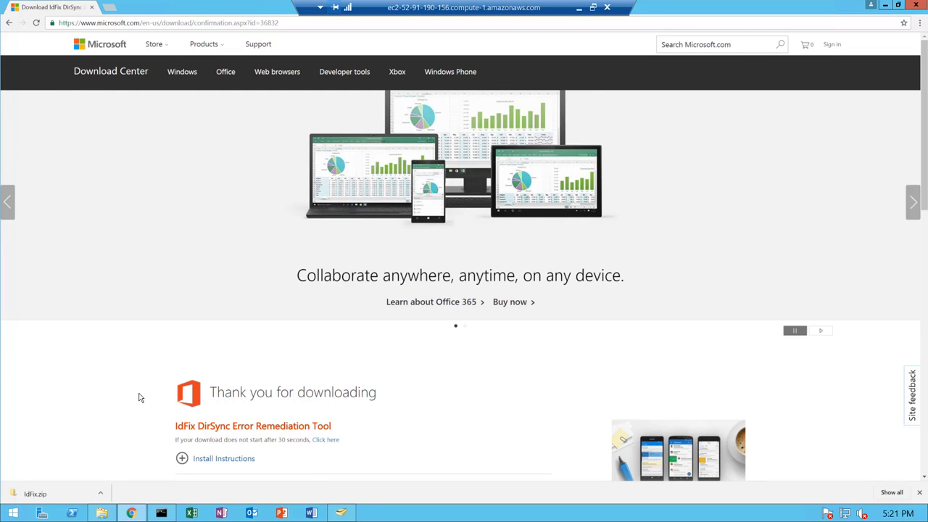
{"action": "left_click", "coordinate": [66, 494]}
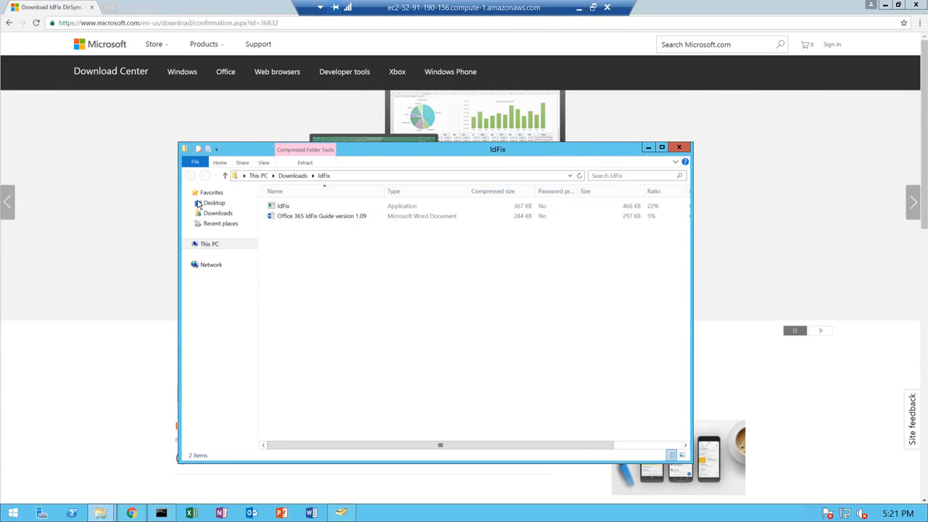
- Extract the IdFix archive from the Downloads folder to the suggested IdFix destination folder
{"action": "left_click", "coordinate": [215, 214]}
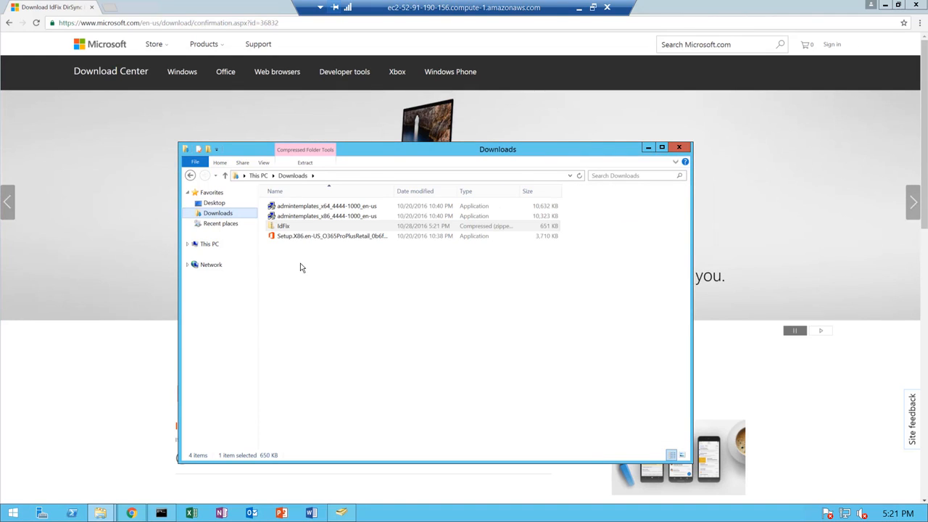
{"action": "right_click", "coordinate": [283, 229]}
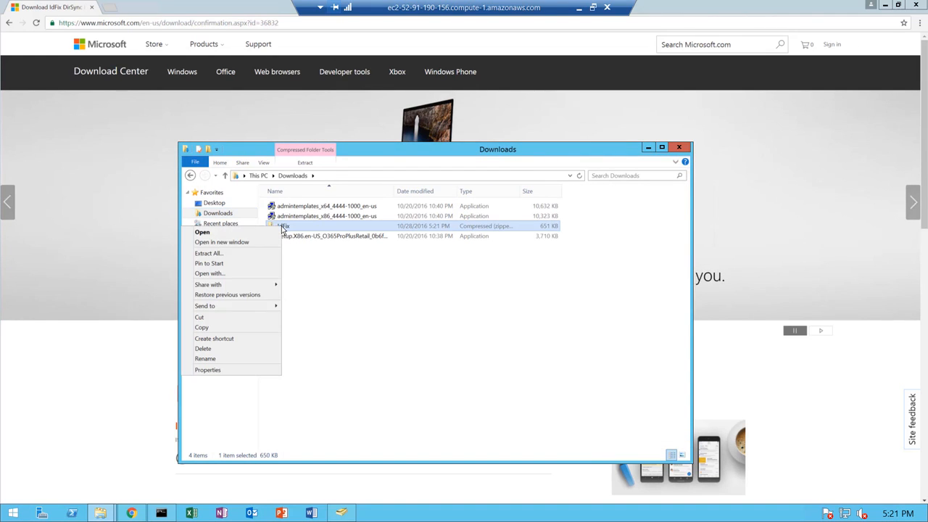
{"action": "left_click", "coordinate": [229, 254]}
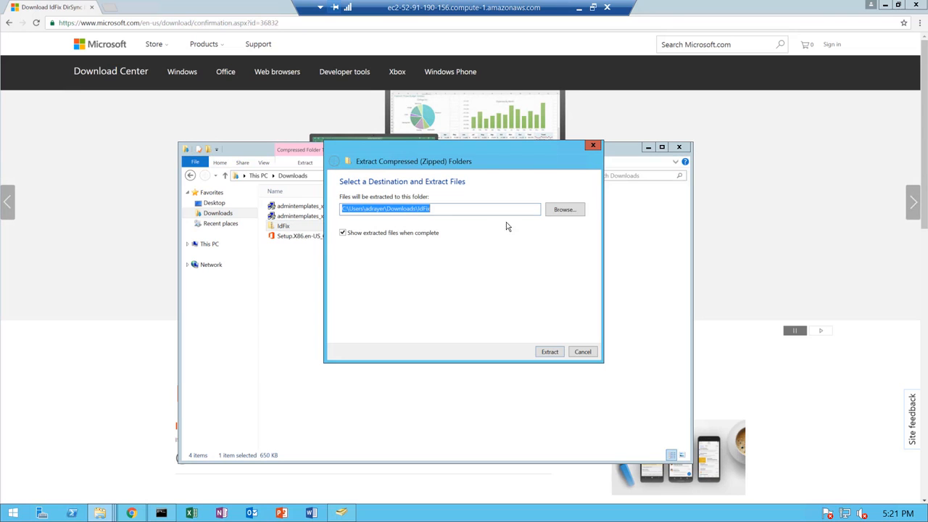
{"action": "left_click", "coordinate": [436, 210]}
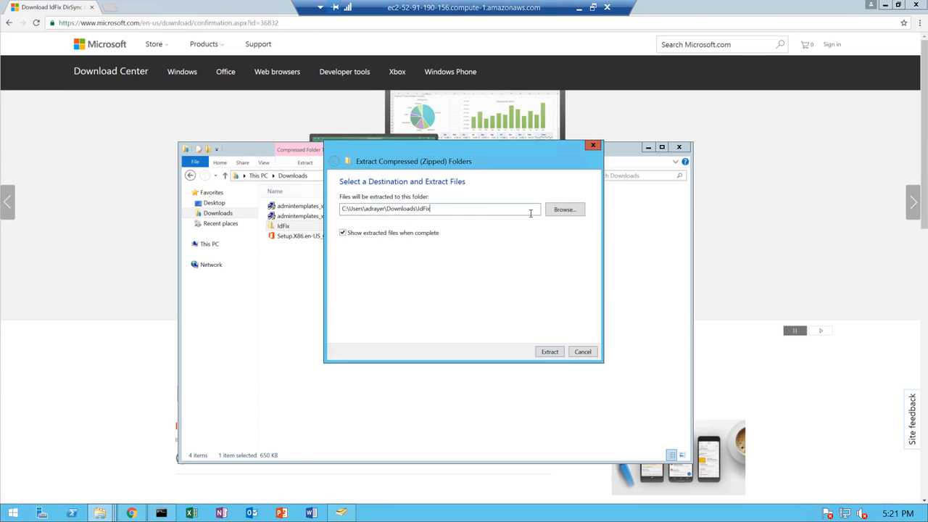
{"action": "left_click", "coordinate": [547, 352]}
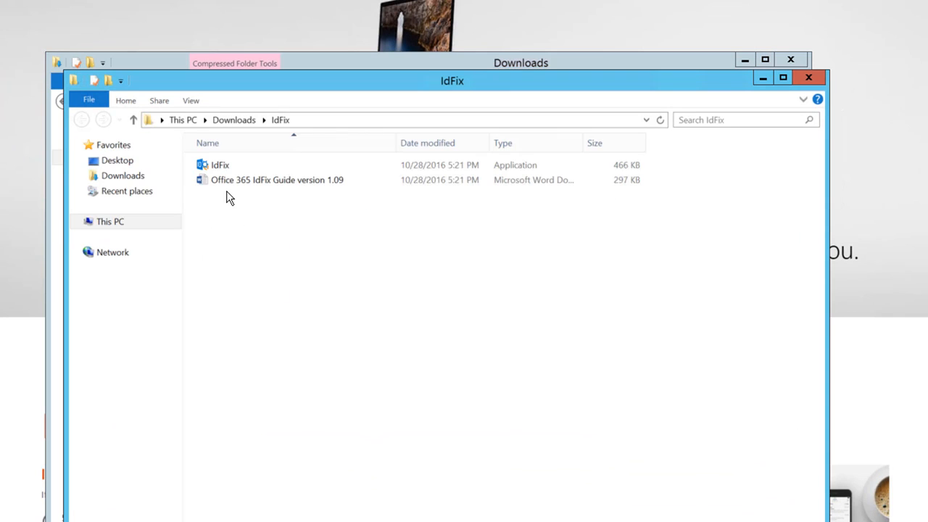
- Run the extracted IdFix application despite the unverified publisher and accept its privacy statement
{"action": "double_click", "coordinate": [220, 166]}
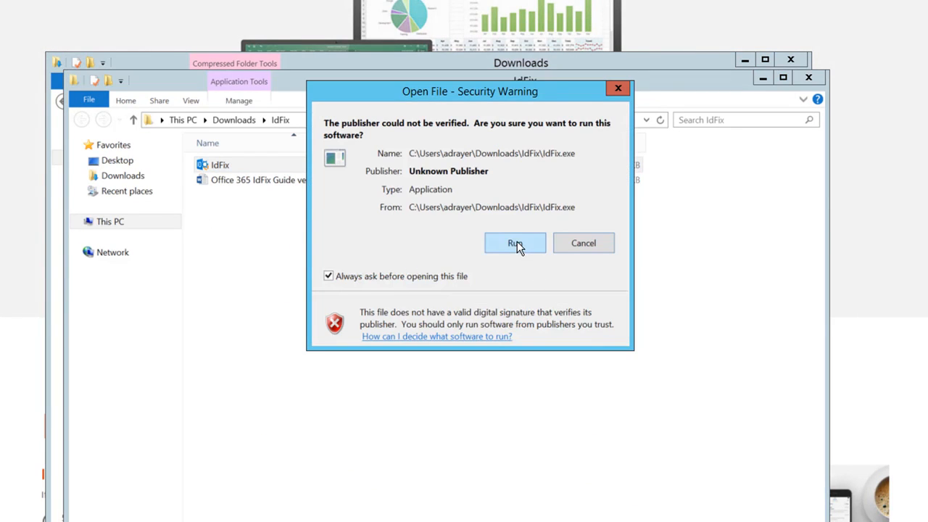
{"action": "left_click", "coordinate": [515, 243]}
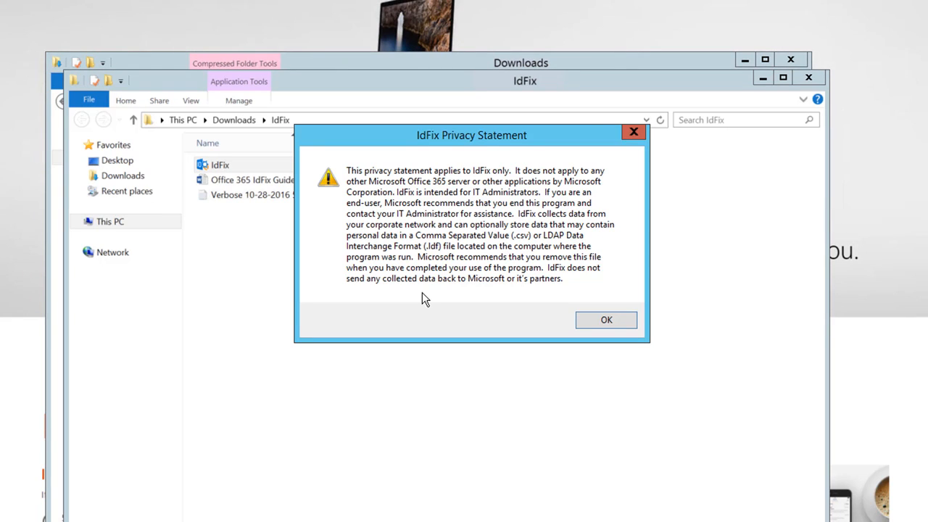
{"action": "left_click", "coordinate": [606, 320]}
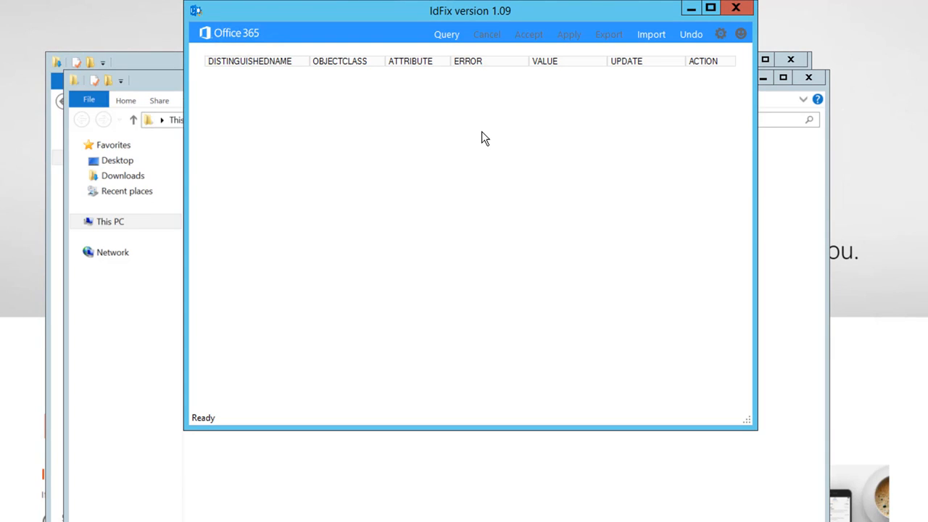
- Query the directory for errors and enlarge the IdFix window to look through the full list of results
{"action": "left_click", "coordinate": [443, 37]}
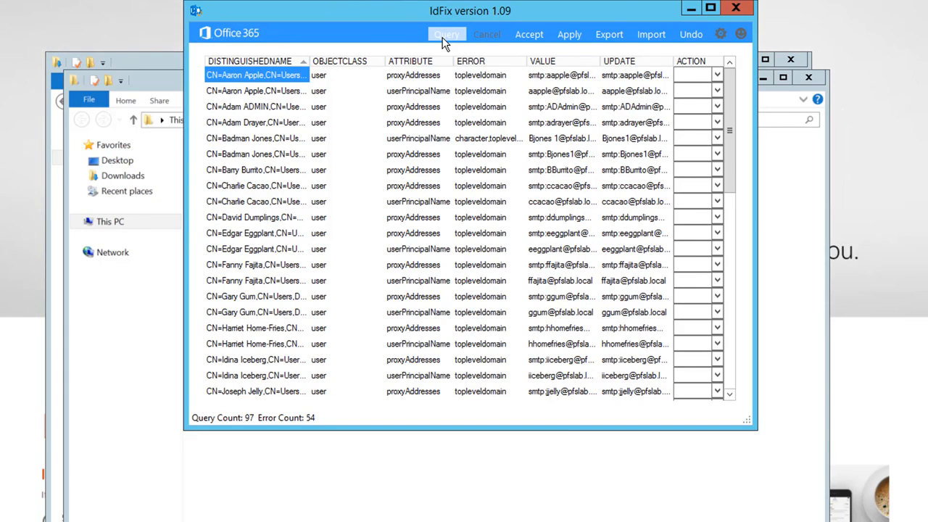
{"action": "left_click_drag", "start_coordinate": [752, 427], "coordinate": [905, 498]}
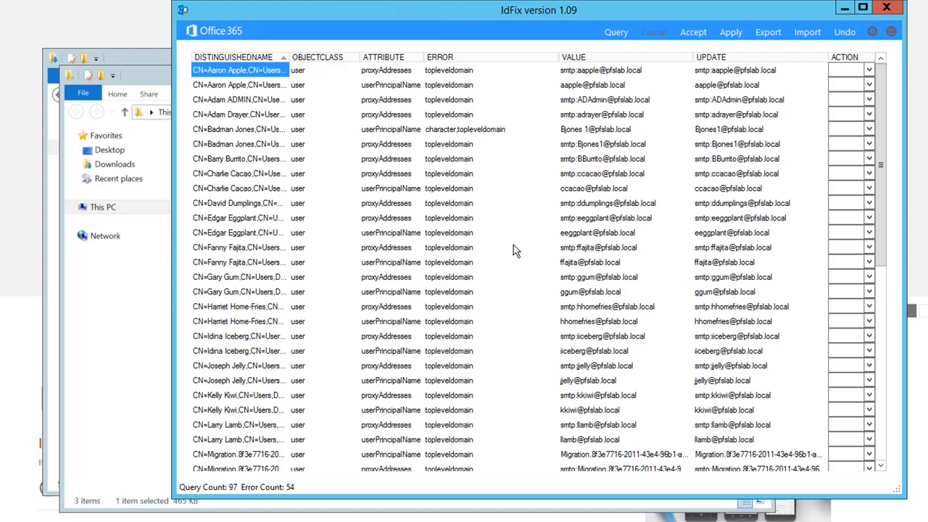
{"action": "scroll", "coordinate": [508, 247], "scroll_direction": "down", "scroll_amount": 9}
{"action": "scroll", "coordinate": [486, 247], "scroll_direction": "up", "scroll_amount": 9}
- Remove the number from the proposed userPrincipalName update in the row with the character,topleveldomain error
{"action": "left_click", "coordinate": [221, 130]}
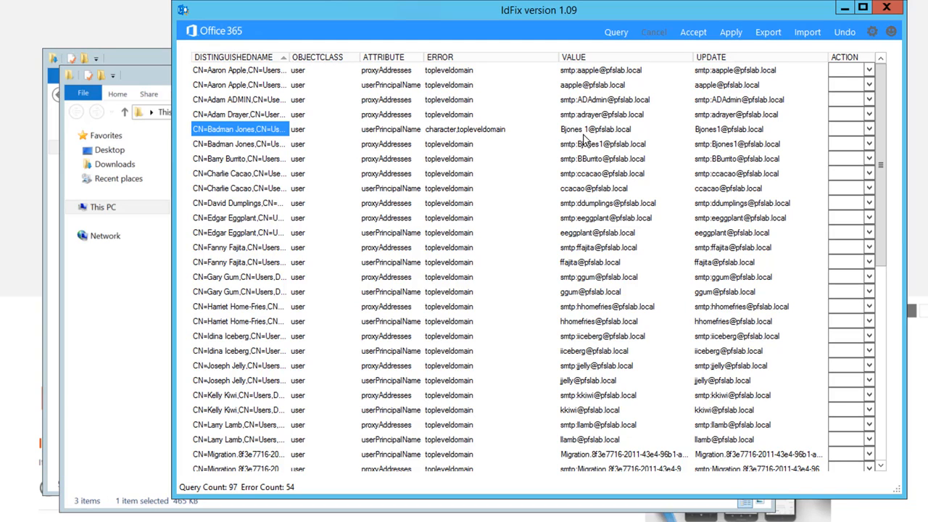
{"action": "left_click", "coordinate": [745, 130]}
{"action": "left_click", "coordinate": [744, 130]}
{"action": "type", "text": "2"}
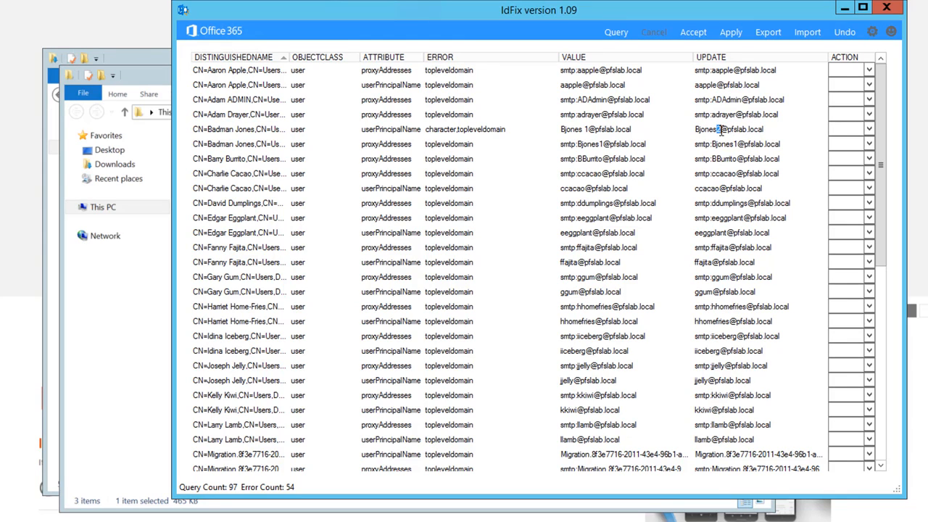
{"action": "key", "text": "BackSpace"}
{"action": "left_click", "coordinate": [734, 158]}
{"action": "left_click", "coordinate": [727, 130]}
{"action": "left_click", "coordinate": [724, 116]}
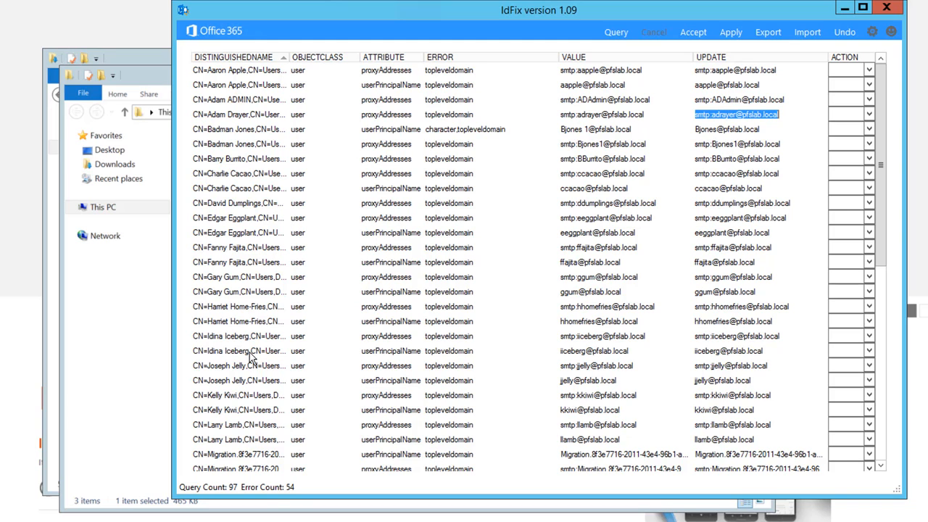
- Switch to Active Directory Users and Computers and check the logon name in the flagged user's account properties, leaving it unchanged
{"action": "key", "text": "alt+Tab"}
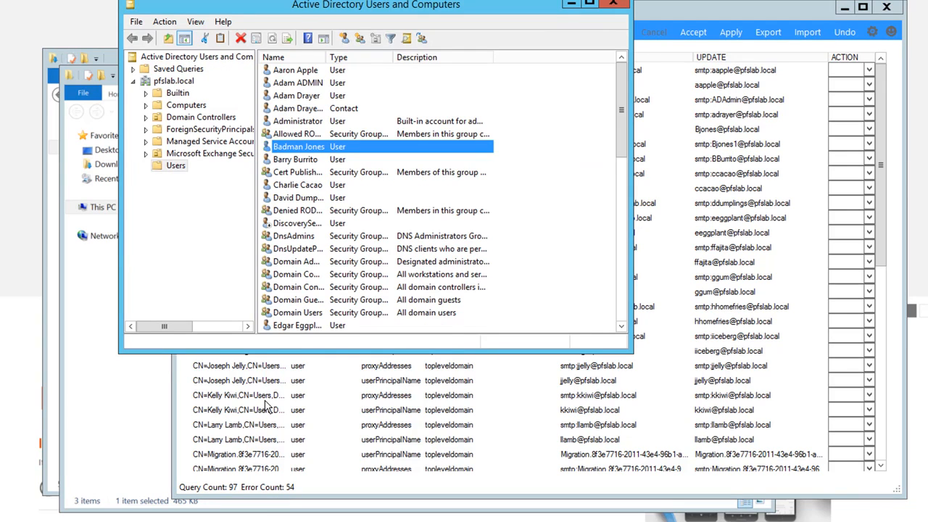
{"action": "right_click", "coordinate": [321, 147]}
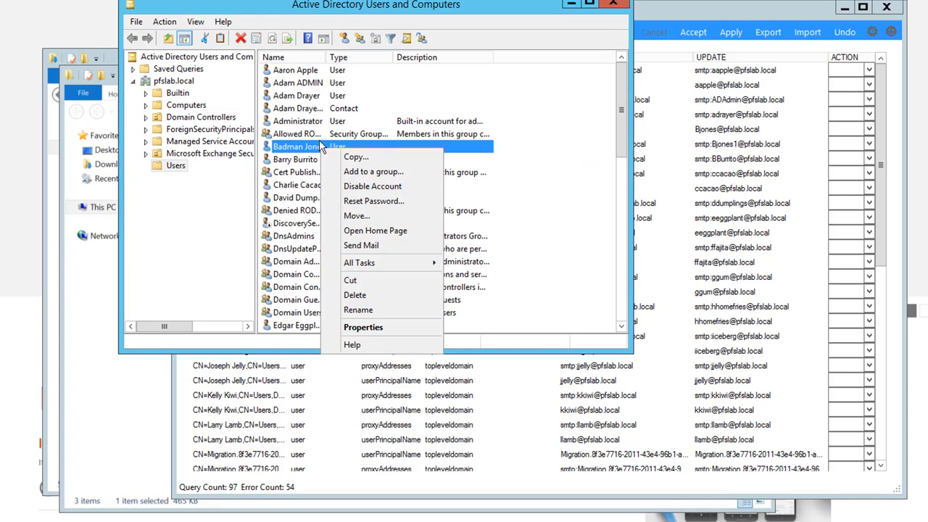
{"action": "left_click", "coordinate": [363, 327]}
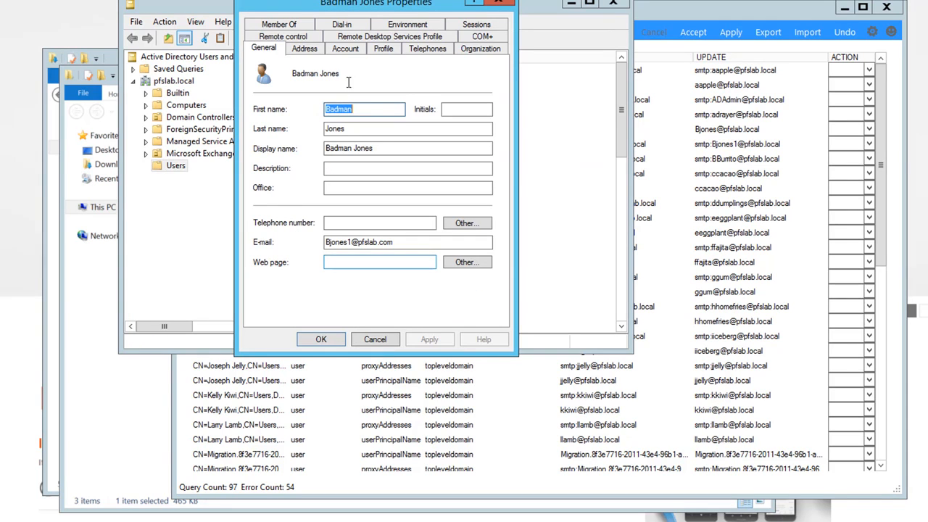
{"action": "left_click", "coordinate": [345, 49]}
{"action": "left_click", "coordinate": [291, 81]}
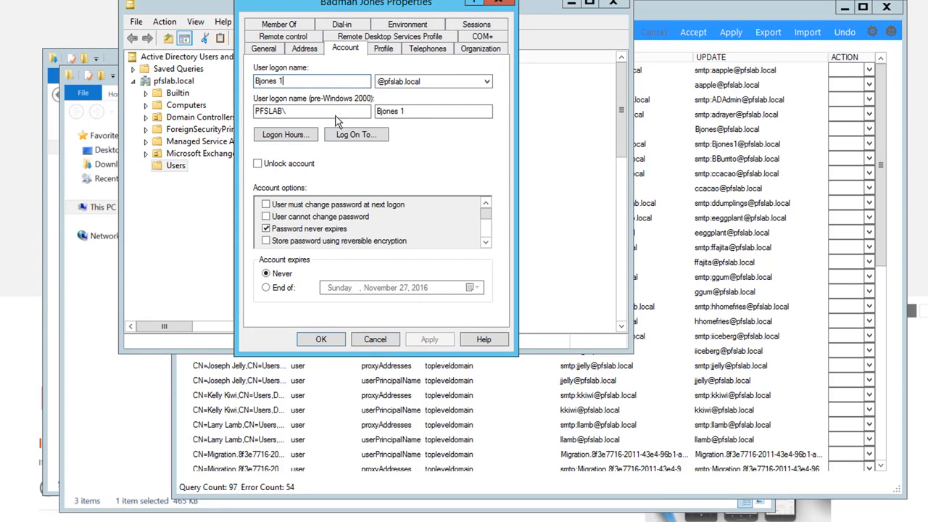
{"action": "left_click", "coordinate": [372, 338]}
- Return to IdFix and accept all suggested updates with the EDIT action, reviewing the marked rows
{"action": "left_click", "coordinate": [684, 16]}
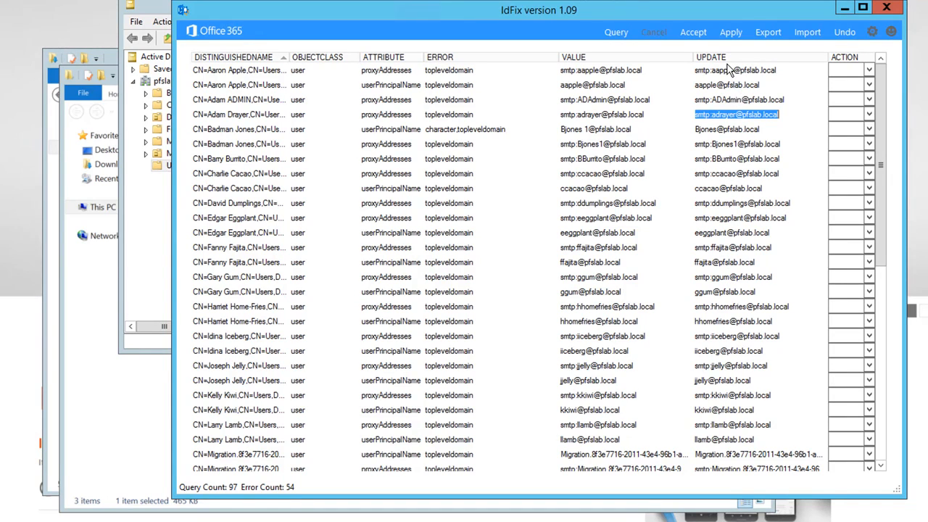
{"action": "left_click", "coordinate": [696, 32]}
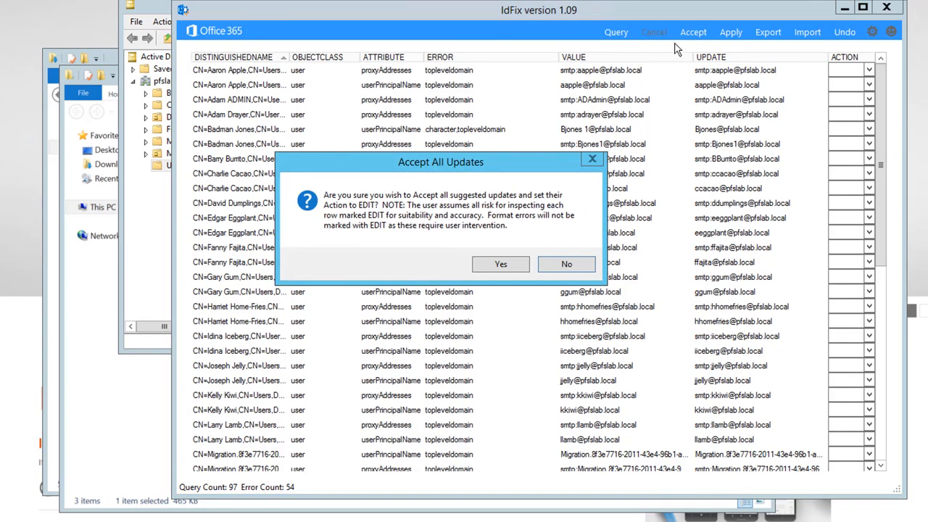
{"action": "left_click", "coordinate": [499, 264]}
{"action": "scroll", "coordinate": [847, 272], "scroll_direction": "down", "scroll_amount": 2}
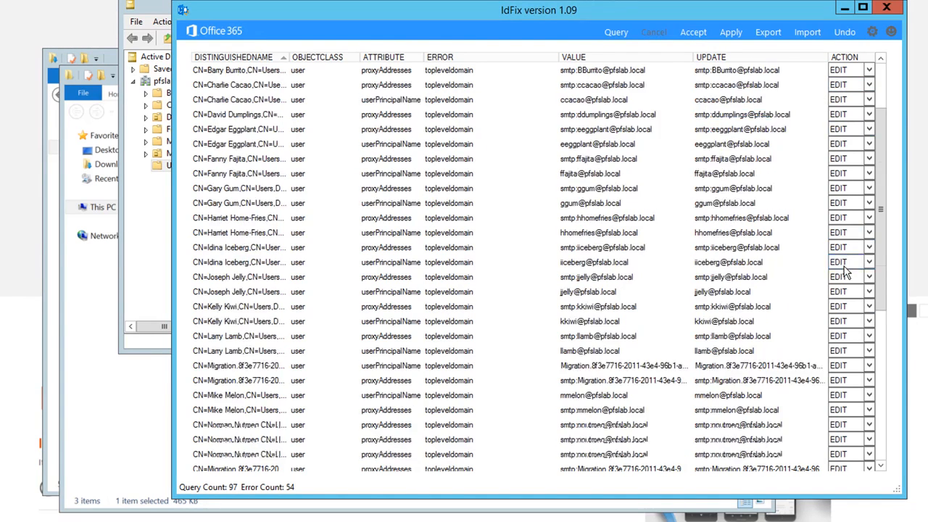
{"action": "scroll", "coordinate": [845, 270], "scroll_direction": "down", "scroll_amount": 7}
{"action": "scroll", "coordinate": [844, 262], "scroll_direction": "up", "scroll_amount": 9}
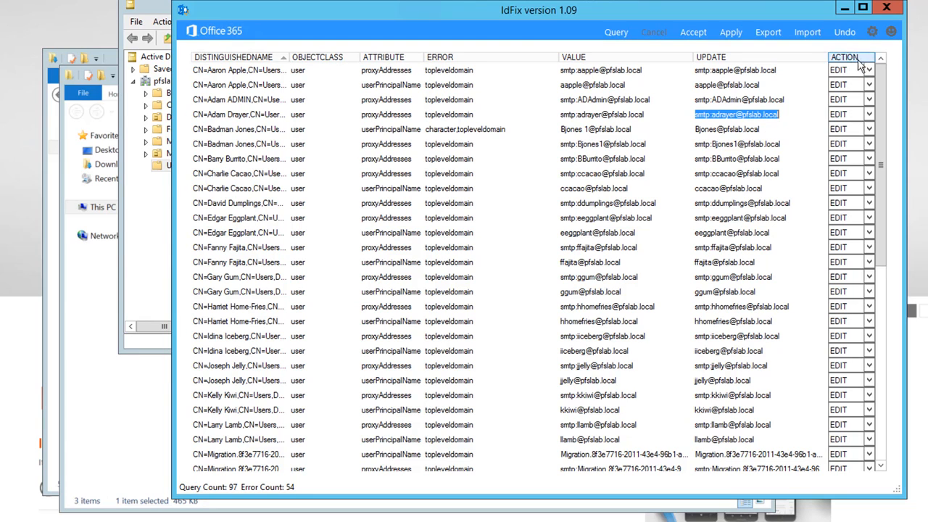
- Close IdFix without applying updates, then relaunch it from the extracted IdFix folder and accept the privacy statement
{"action": "left_click", "coordinate": [886, 9]}
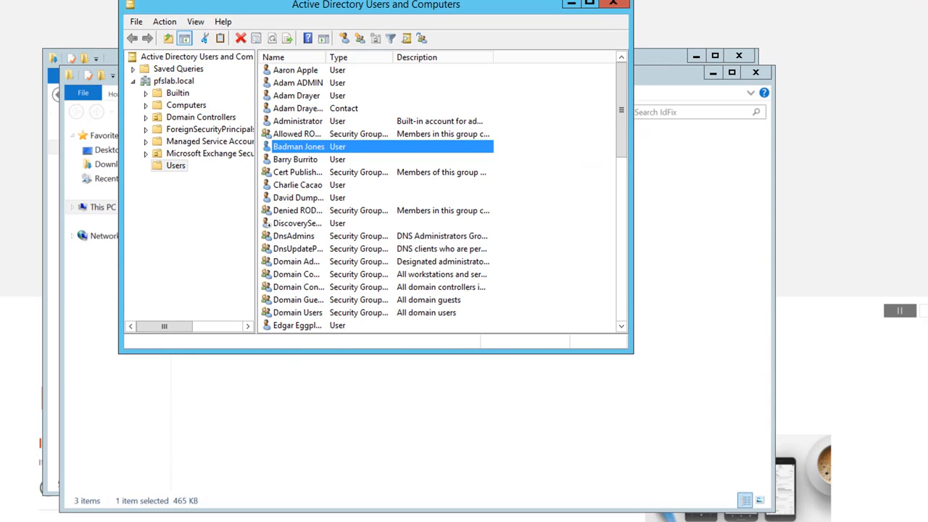
{"action": "mouse_move", "coordinate": [243, 519]}
{"action": "left_click", "coordinate": [280, 477]}
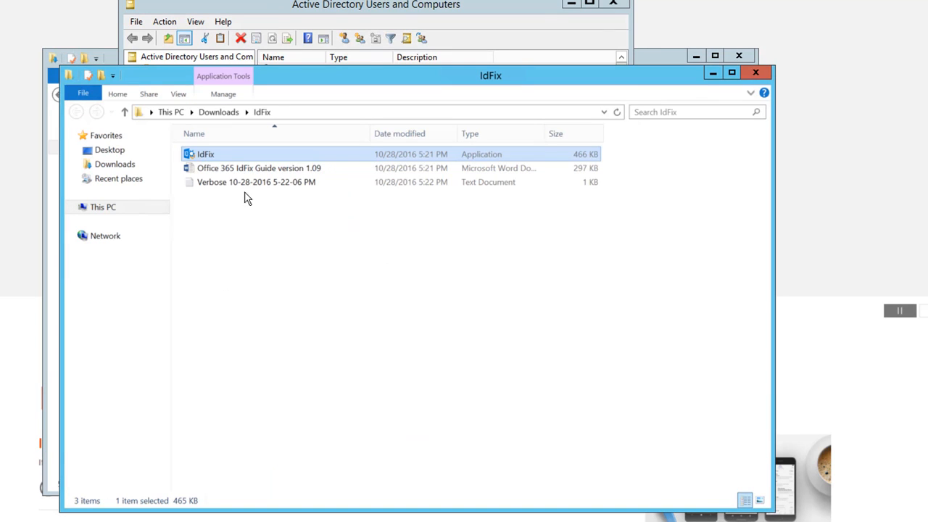
{"action": "double_click", "coordinate": [223, 159]}
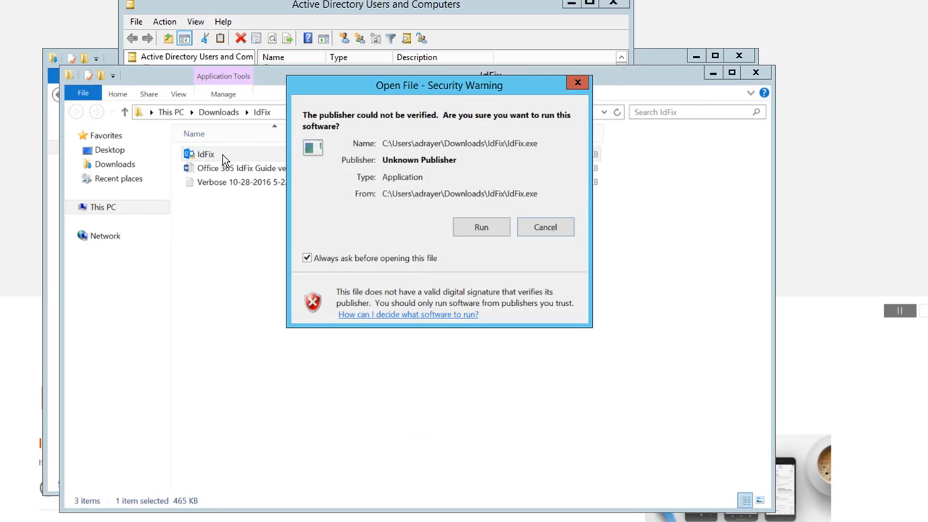
{"action": "left_click", "coordinate": [472, 230]}
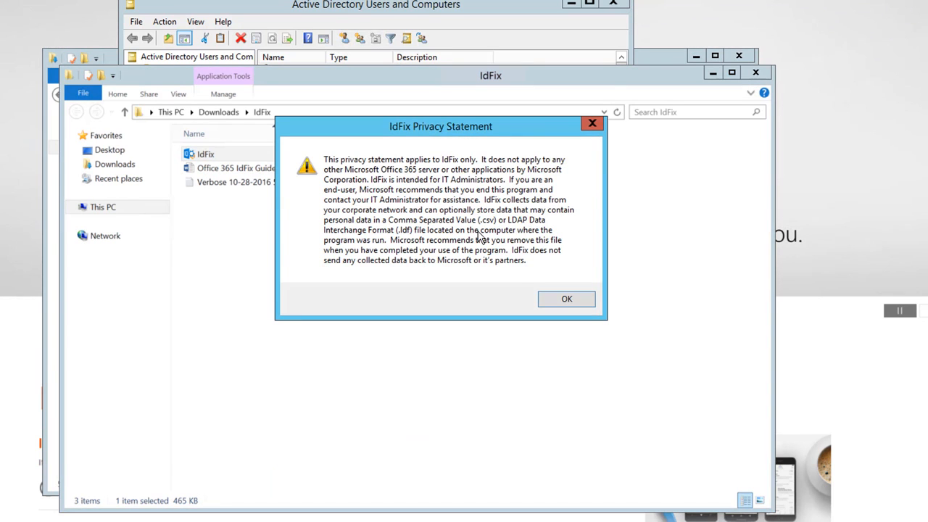
{"action": "left_click_drag", "start_coordinate": [442, 131], "coordinate": [437, 268]}
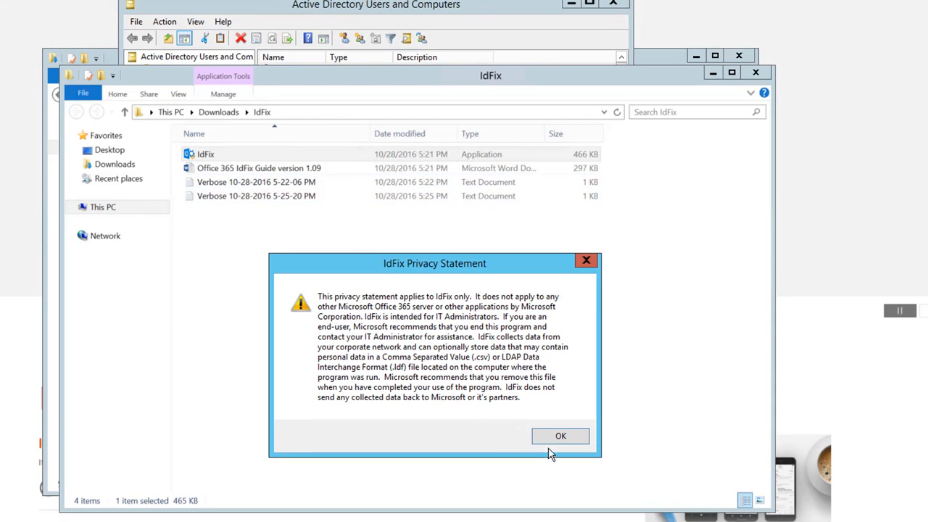
{"action": "left_click", "coordinate": [560, 437]}
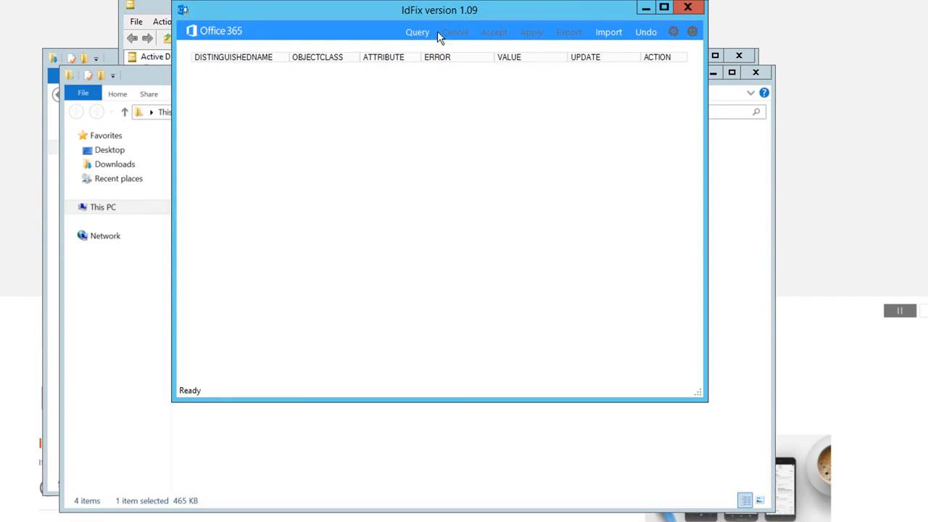
- Query the directory again in a maximized IdFix window and select the character,topleveldomain error entry
{"action": "left_click", "coordinate": [418, 32]}
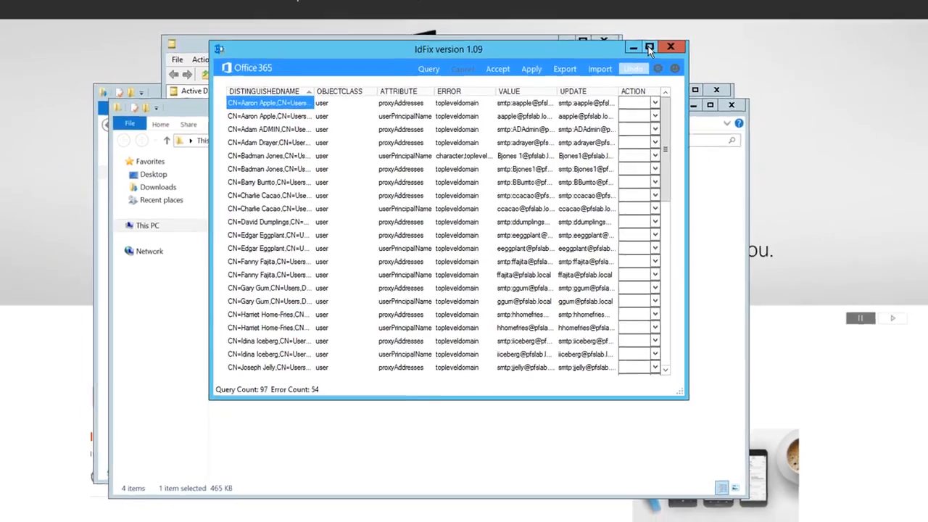
{"action": "left_click", "coordinate": [649, 48]}
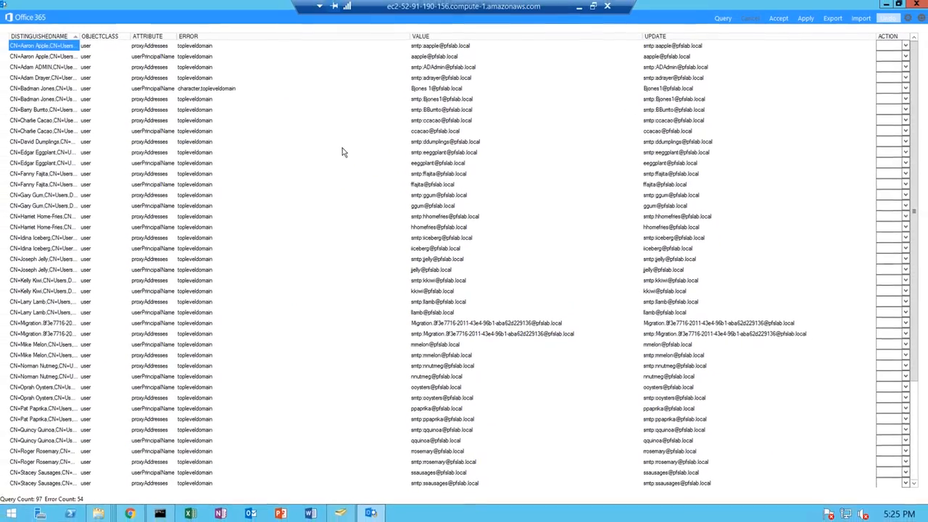
{"action": "left_click", "coordinate": [205, 92]}
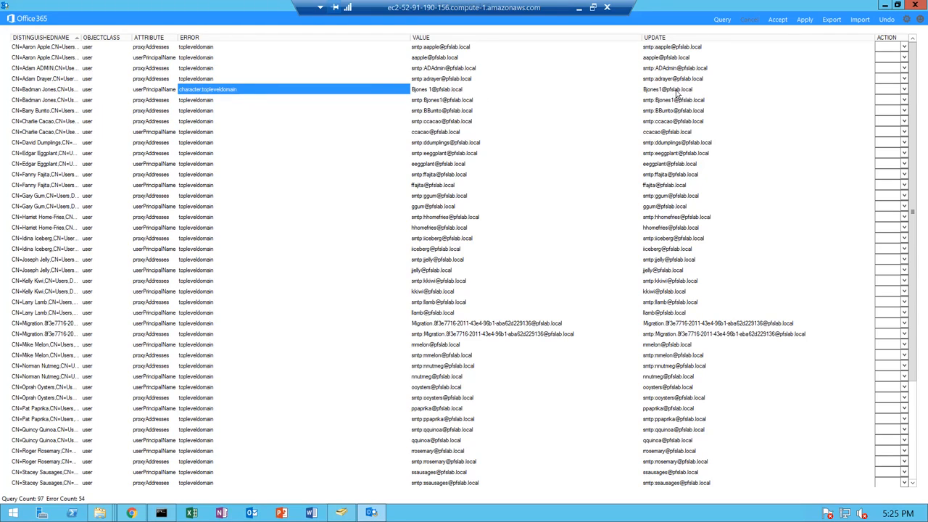
- Set the action of the character,topleveldomain row to EDIT and apply the pending update, confirming the Apply Pending request
{"action": "left_click", "coordinate": [893, 90]}
{"action": "left_click", "coordinate": [905, 90]}
{"action": "left_click", "coordinate": [898, 102]}
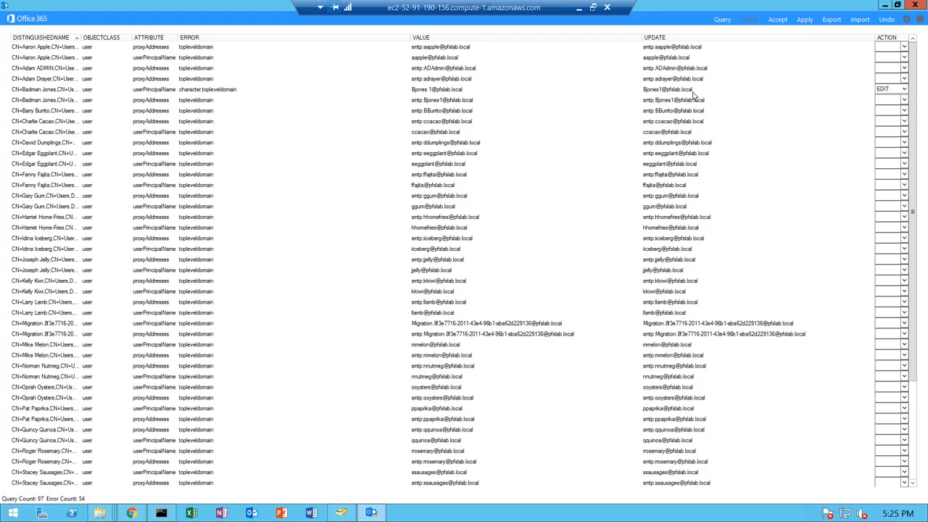
{"action": "left_click", "coordinate": [805, 19]}
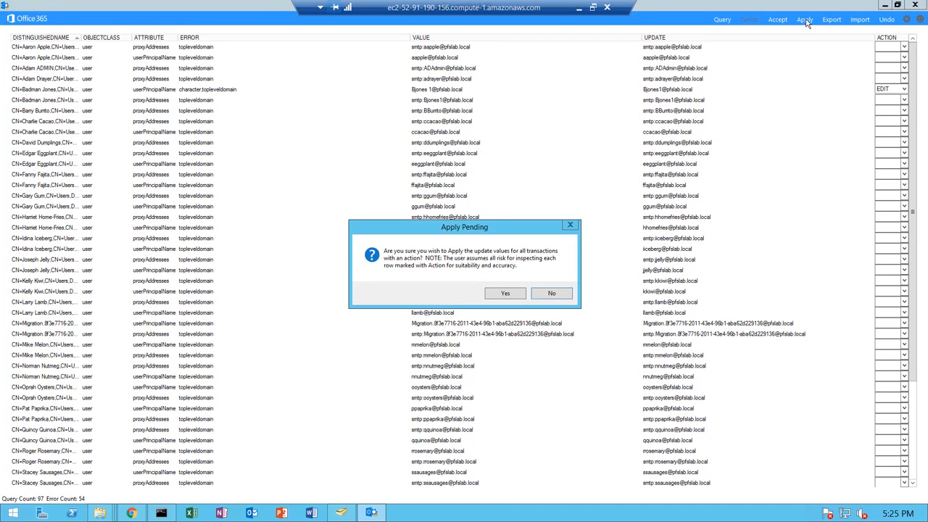
{"action": "left_click", "coordinate": [504, 295]}
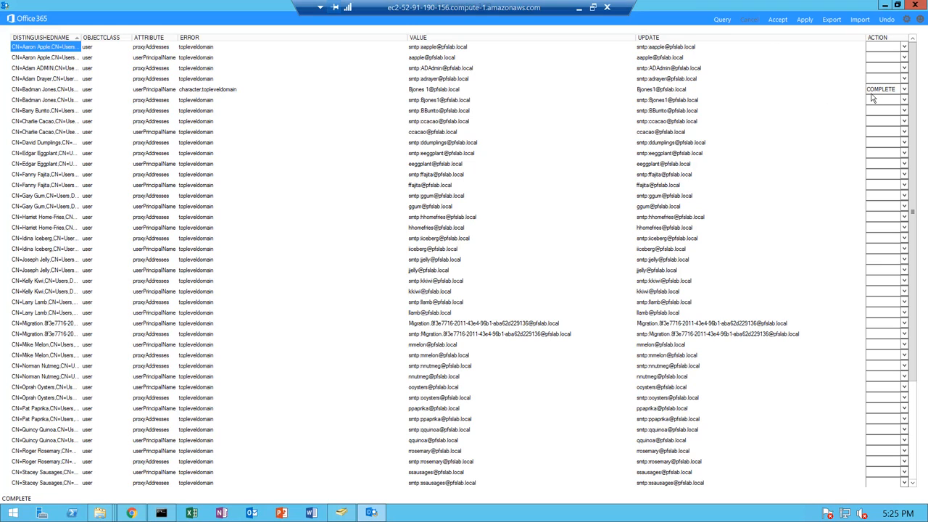
- Switch to Active Directory Users and Computers and check the corrected user's logon name in the account properties, closing them without changes
{"action": "left_click", "coordinate": [340, 513]}
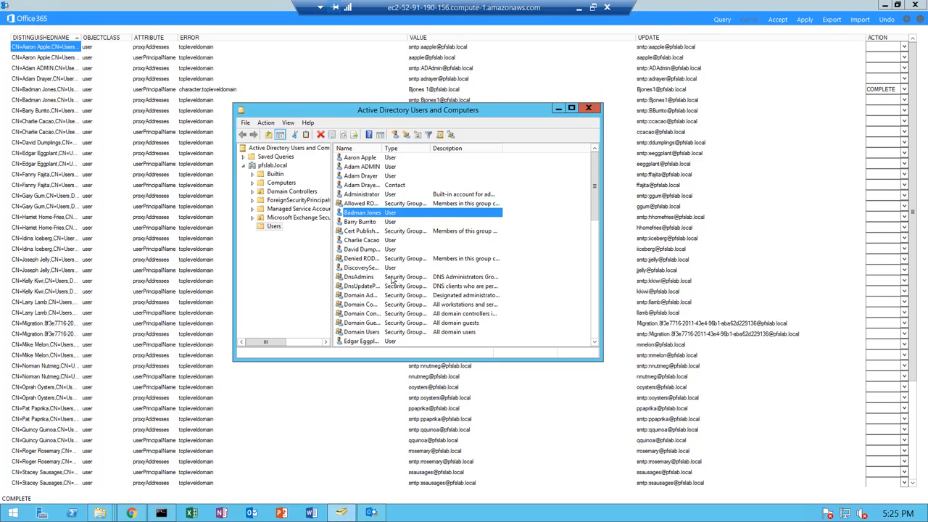
{"action": "right_click", "coordinate": [365, 213]}
{"action": "left_click", "coordinate": [395, 341]}
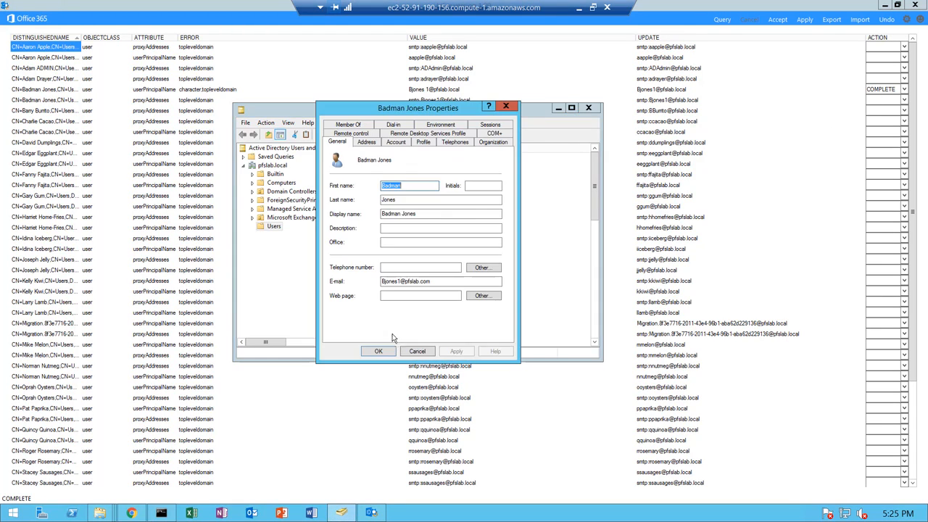
{"action": "left_click", "coordinate": [397, 143]}
{"action": "left_click", "coordinate": [362, 166]}
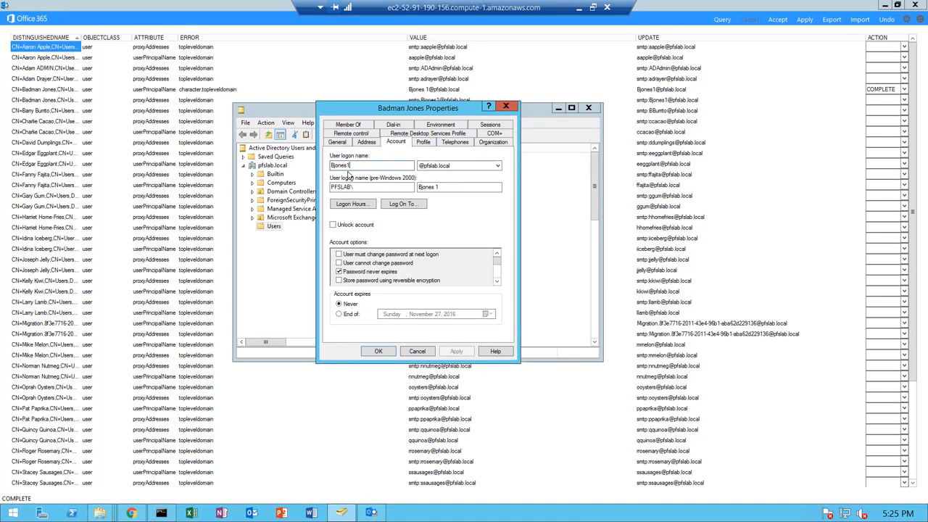
{"action": "left_click", "coordinate": [423, 353]}
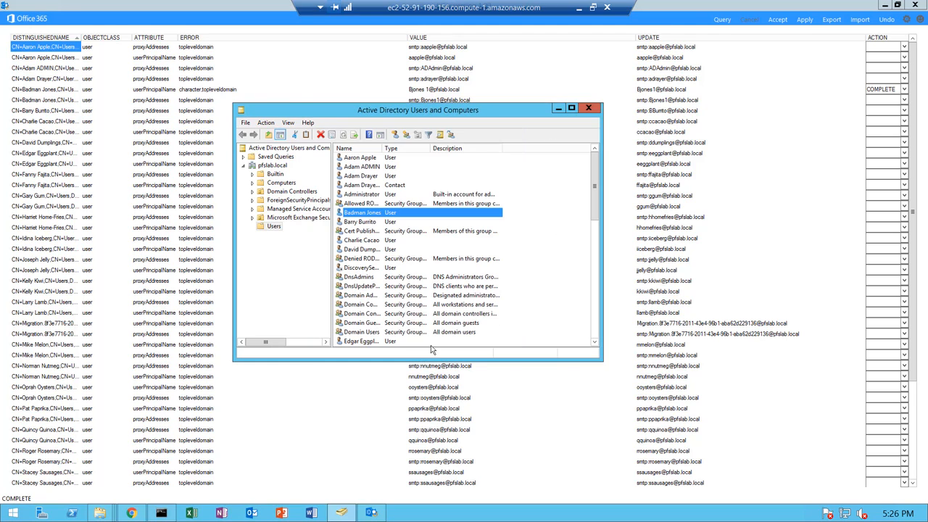
- Return to IdFix, query the directory again, and select the corrected user's userPrincipalName value
{"action": "left_click", "coordinate": [426, 92]}
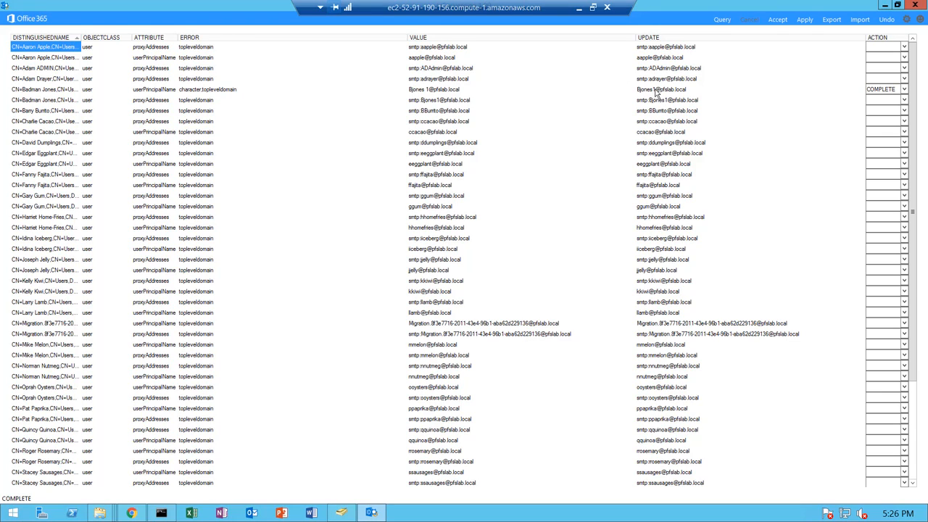
{"action": "left_click", "coordinate": [883, 90]}
{"action": "left_click", "coordinate": [721, 22]}
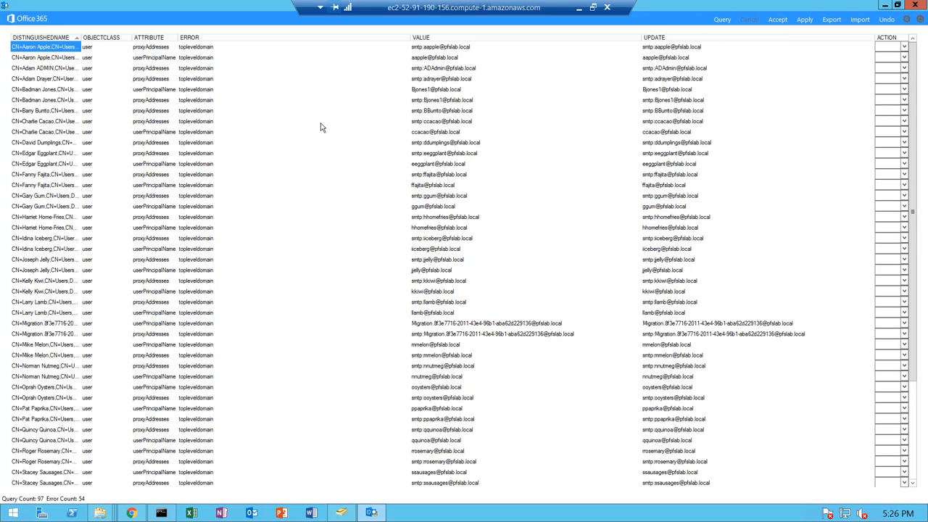
{"action": "left_click", "coordinate": [419, 91]}
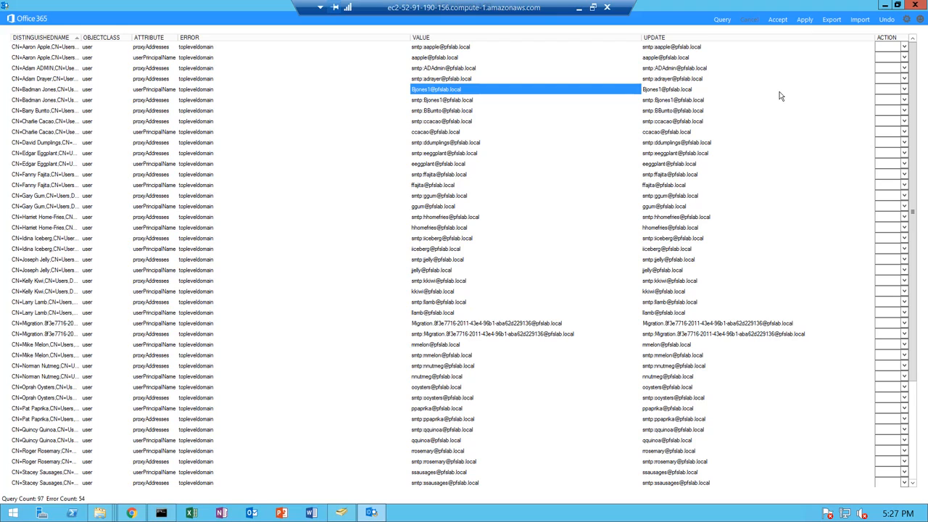
- Open the IdFix settings and examine the object categories in the query filter
{"action": "left_click", "coordinate": [907, 20]}
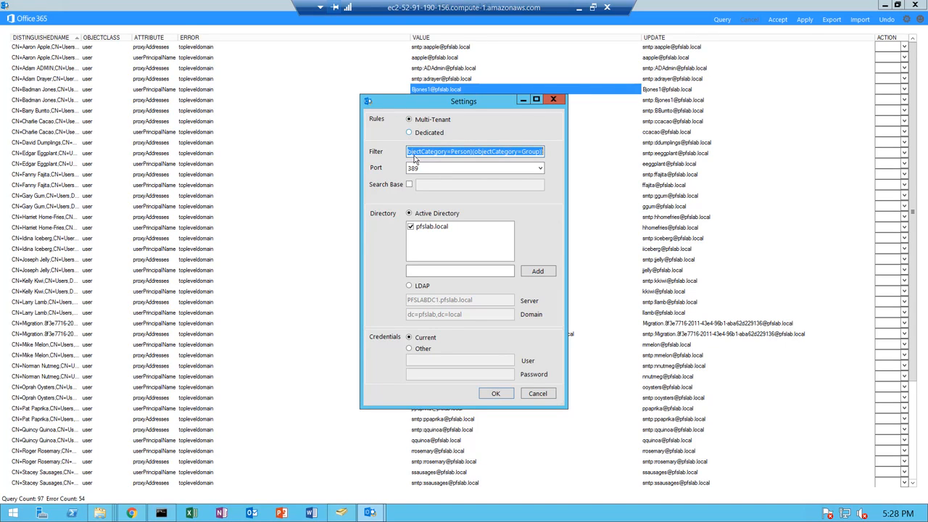
{"action": "left_click_drag", "start_coordinate": [444, 150], "coordinate": [404, 163]}
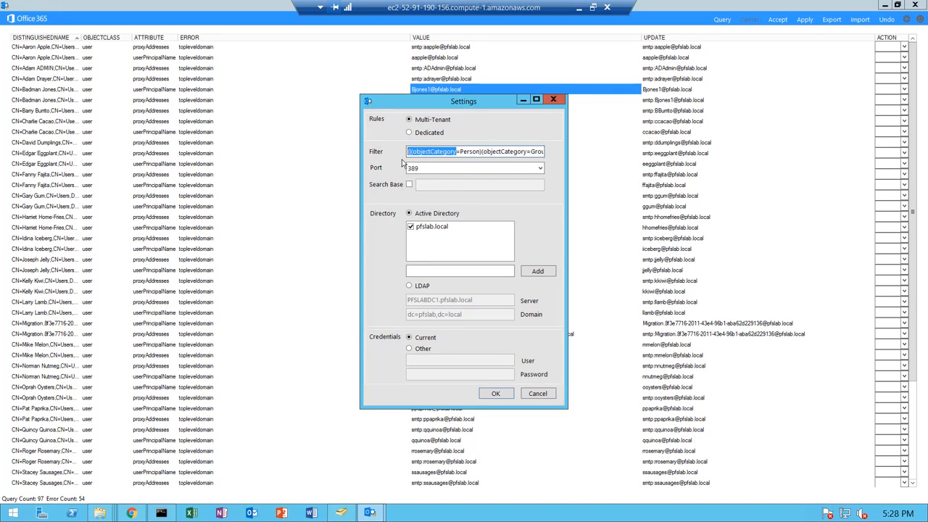
{"action": "left_click", "coordinate": [436, 154]}
{"action": "left_click_drag", "start_coordinate": [483, 152], "coordinate": [558, 148]}
{"action": "left_click", "coordinate": [485, 152]}
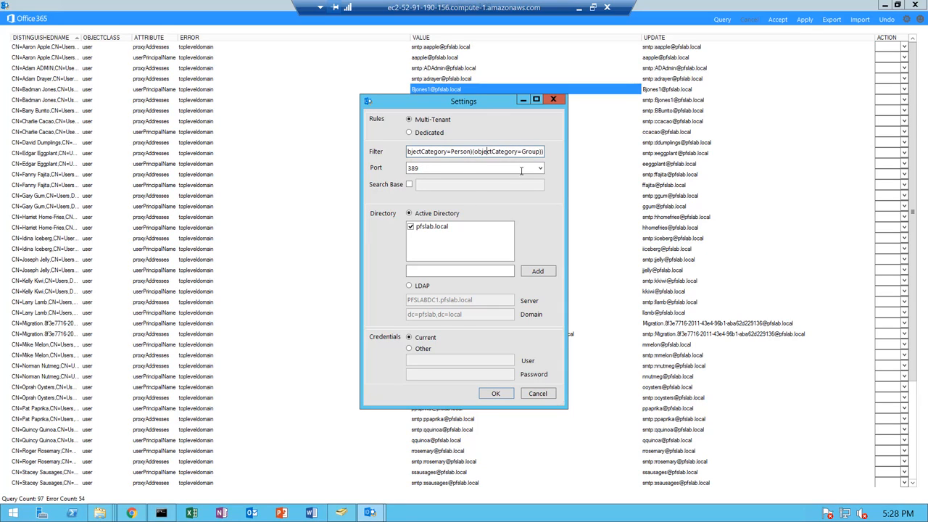
- Review the available ports and the search base option in the settings, and cancel without saving
{"action": "left_click", "coordinate": [538, 170]}
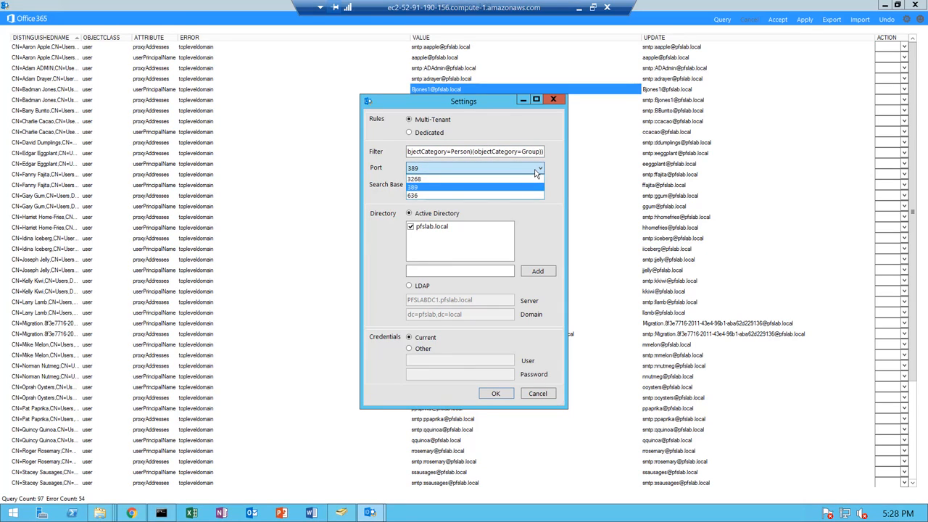
{"action": "left_click", "coordinate": [536, 171]}
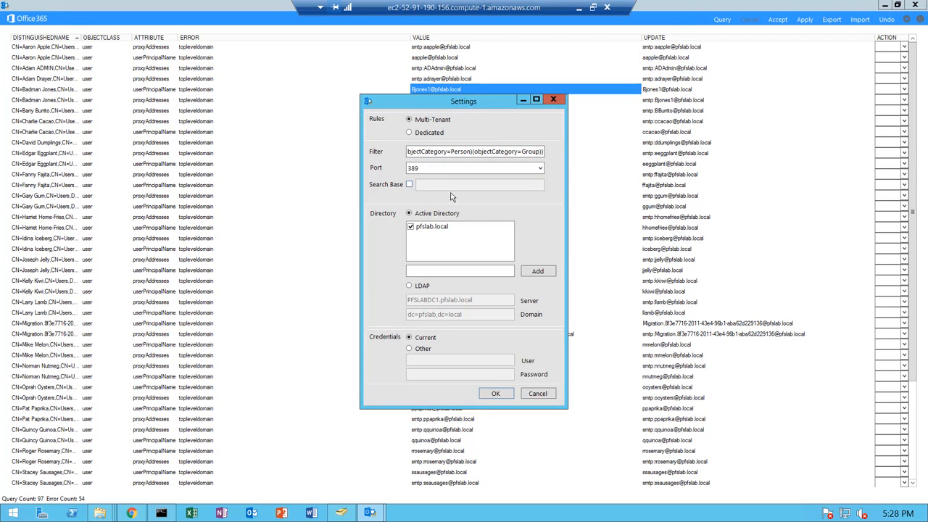
{"action": "left_click", "coordinate": [410, 185]}
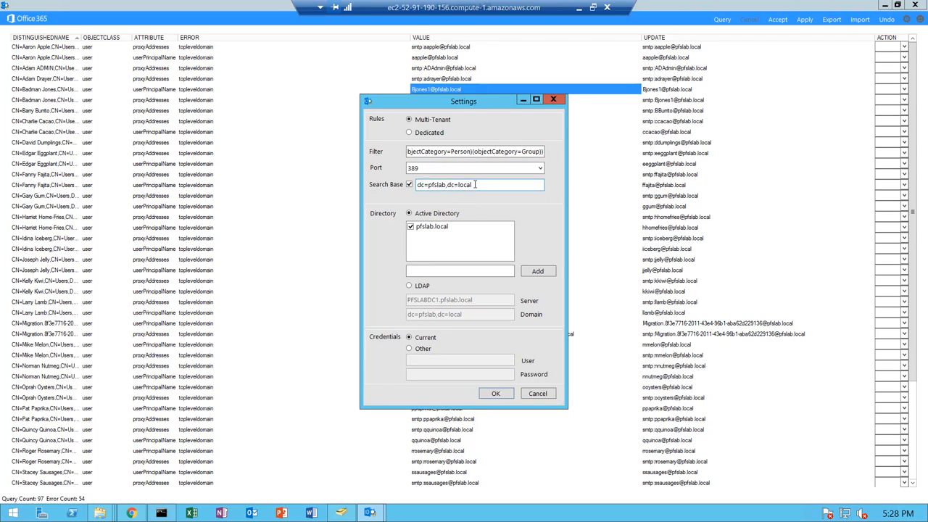
{"action": "left_click", "coordinate": [475, 184]}
{"action": "left_click", "coordinate": [540, 393]}
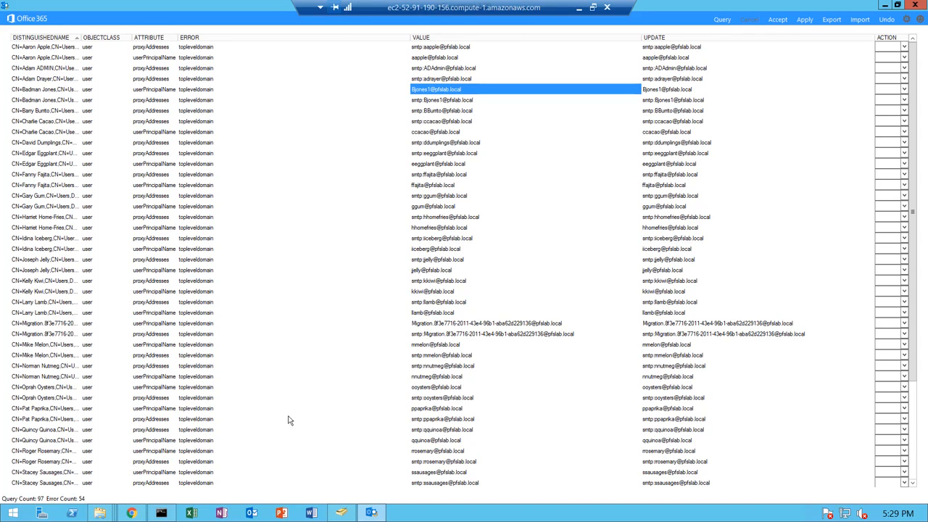
- Switch to the extracted IdFix folder and open the document Office 365 IdFix Guide version 1.09 in Word
{"action": "mouse_move", "coordinate": [101, 514]}
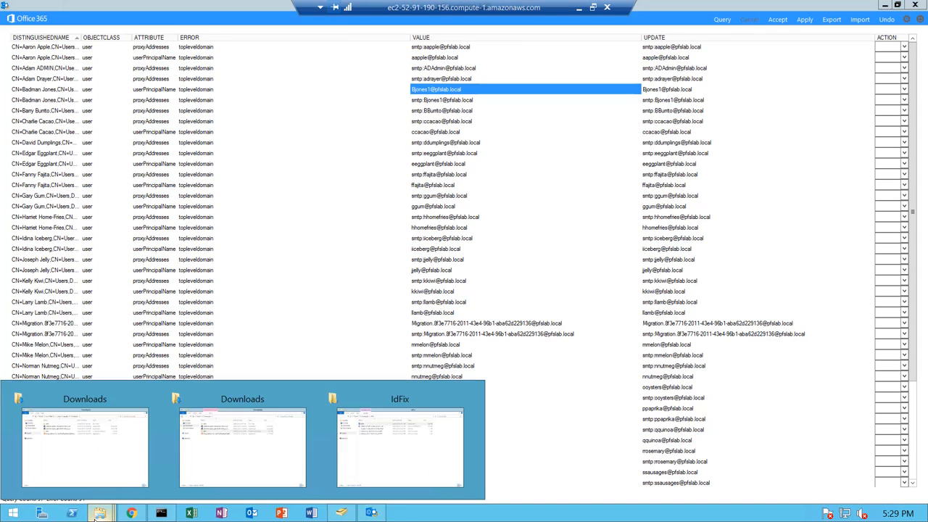
{"action": "left_click", "coordinate": [361, 451]}
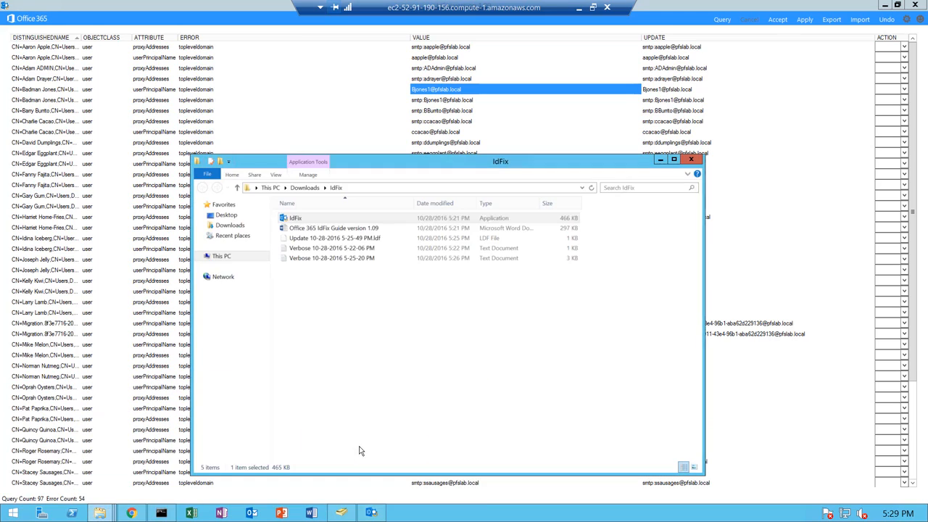
{"action": "double_click", "coordinate": [320, 228]}
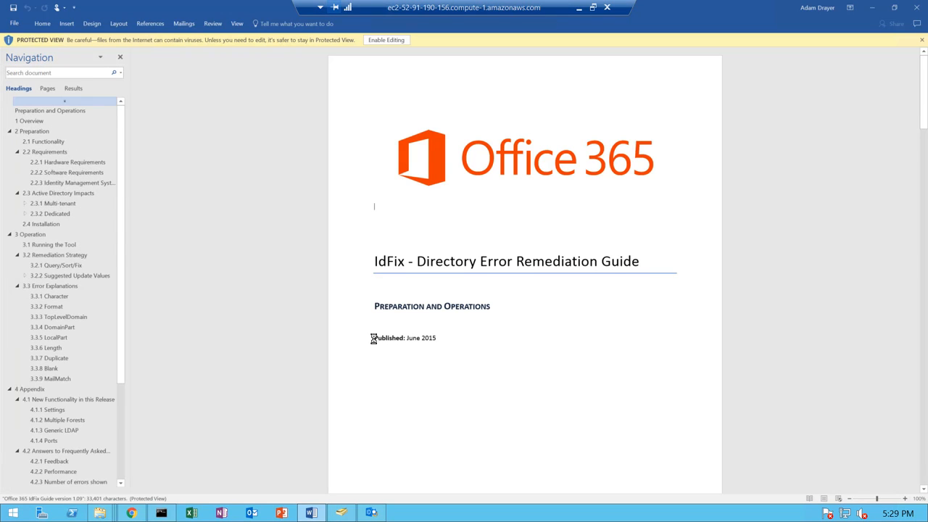
- Browse the guide's headings, go to section 3.3.1 Character, and read the error explanations including 3.3.3 TopLevelDomain
{"action": "scroll", "coordinate": [75, 229], "scroll_direction": "down", "scroll_amount": 4}
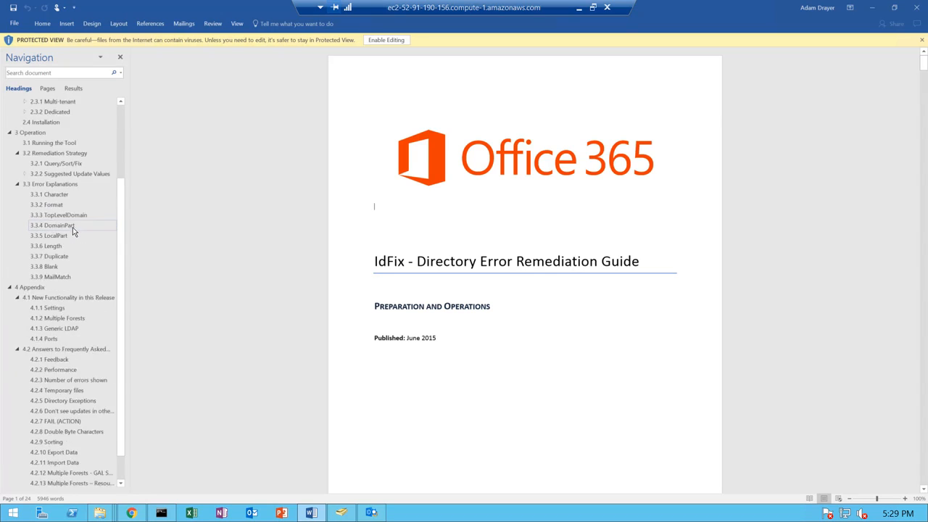
{"action": "scroll", "coordinate": [73, 227], "scroll_direction": "up", "scroll_amount": 4}
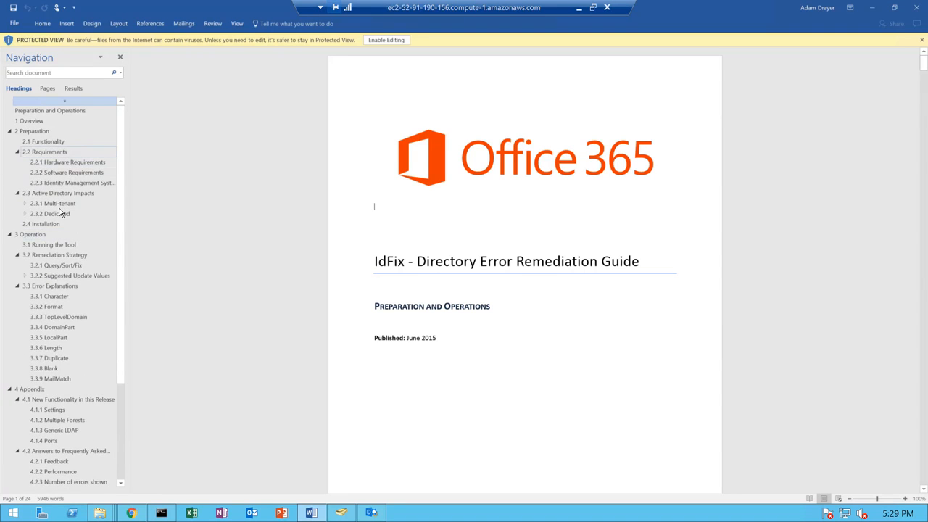
{"action": "scroll", "coordinate": [58, 212], "scroll_direction": "down", "scroll_amount": 4}
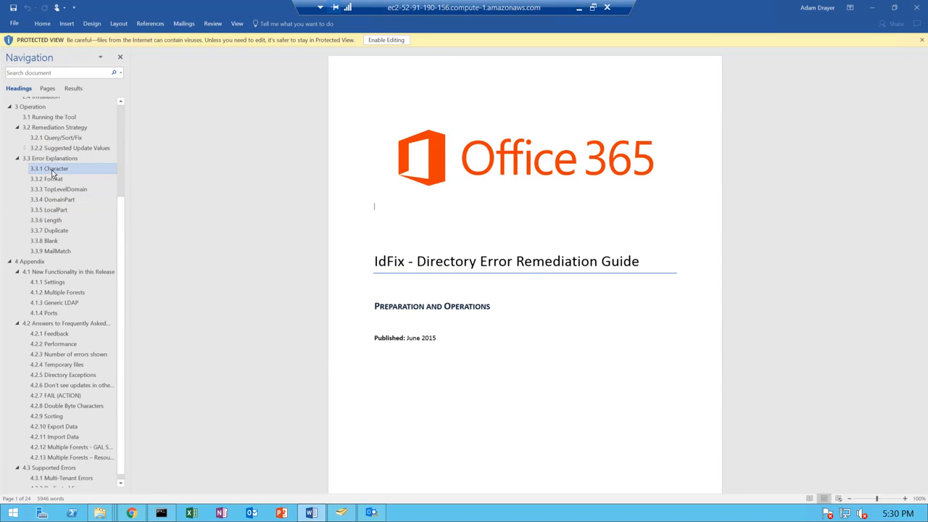
{"action": "left_click", "coordinate": [52, 169]}
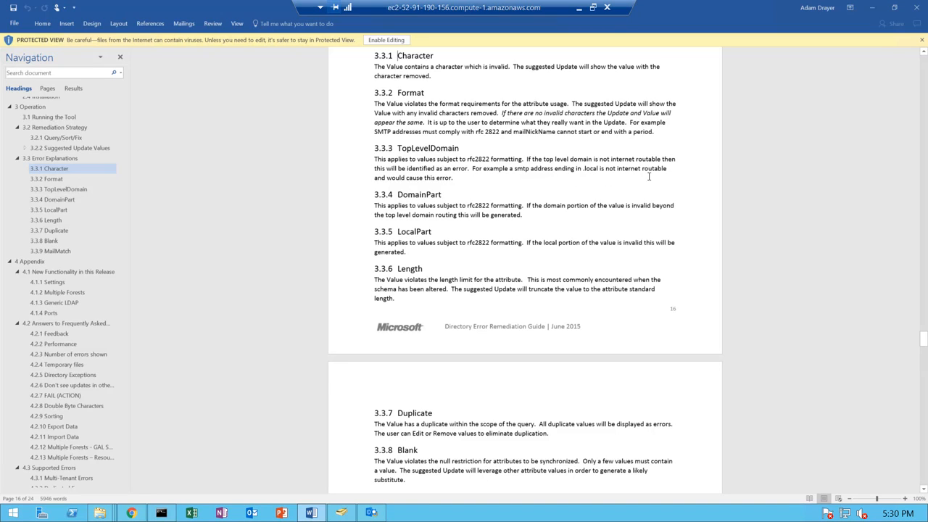
{"action": "left_click", "coordinate": [606, 168]}
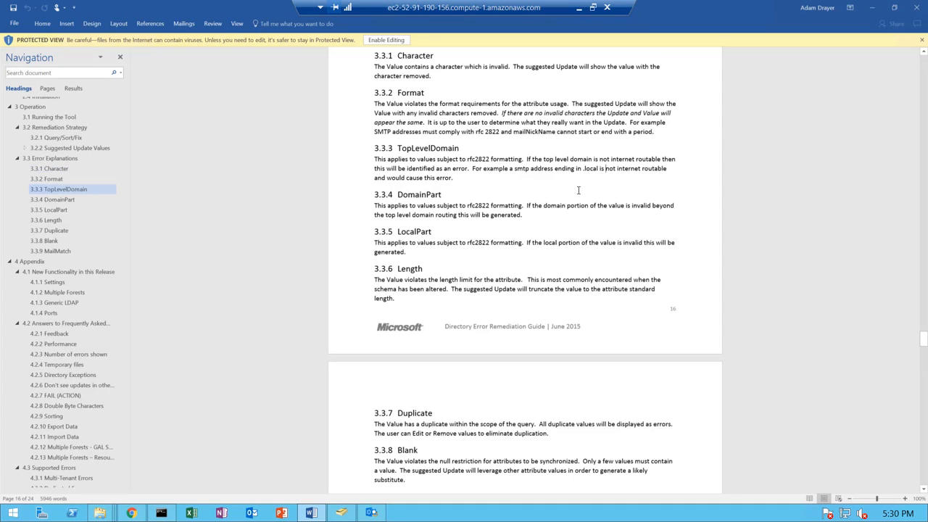